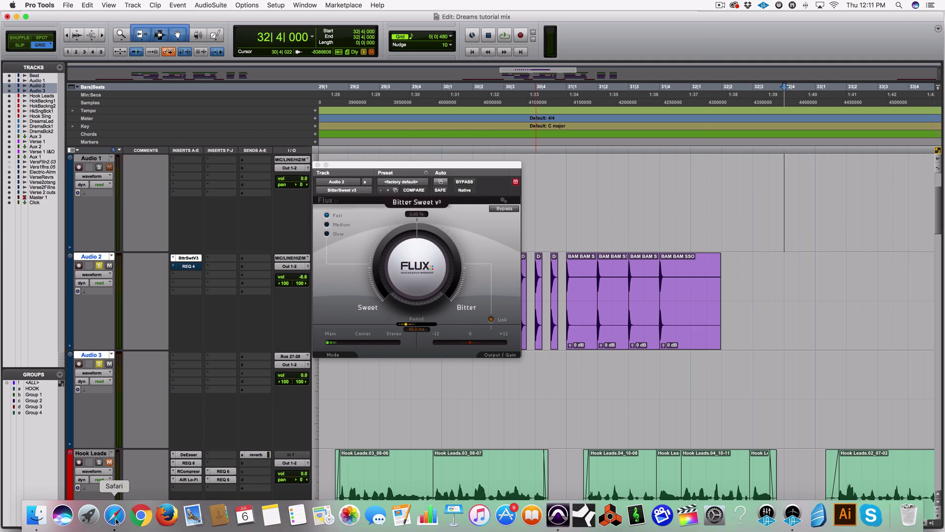
- Switch to Safari and open the Flux Downloads page to review the Flux:: Center installers and their requirements
left_click(115, 516)
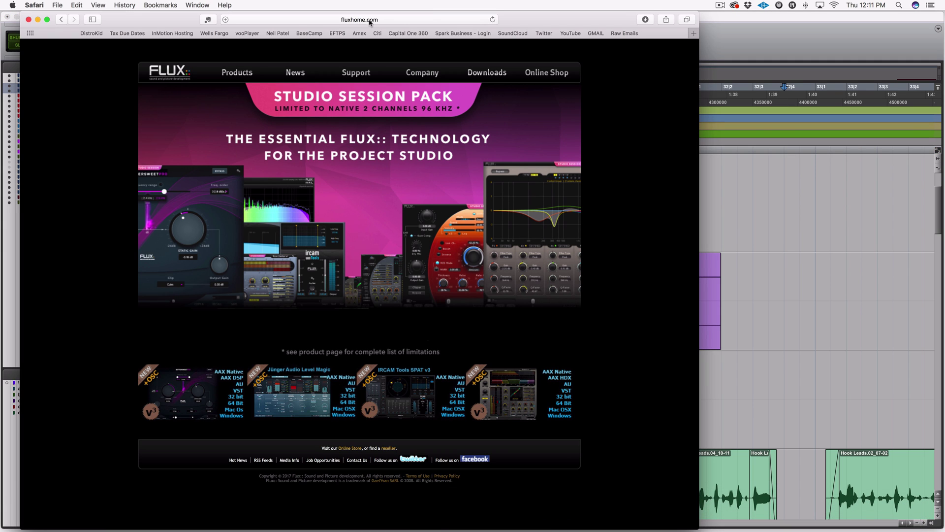
left_click(492, 74)
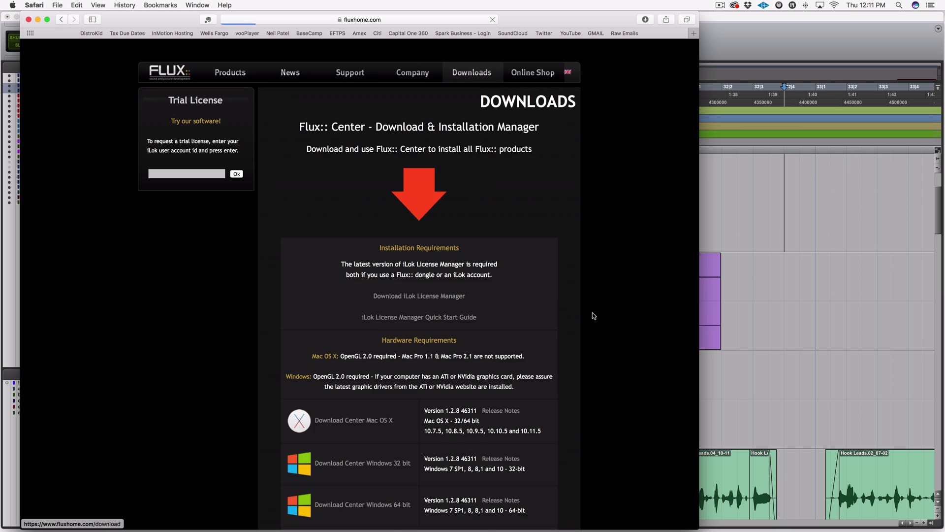
scroll(437, 138, "down", 2)
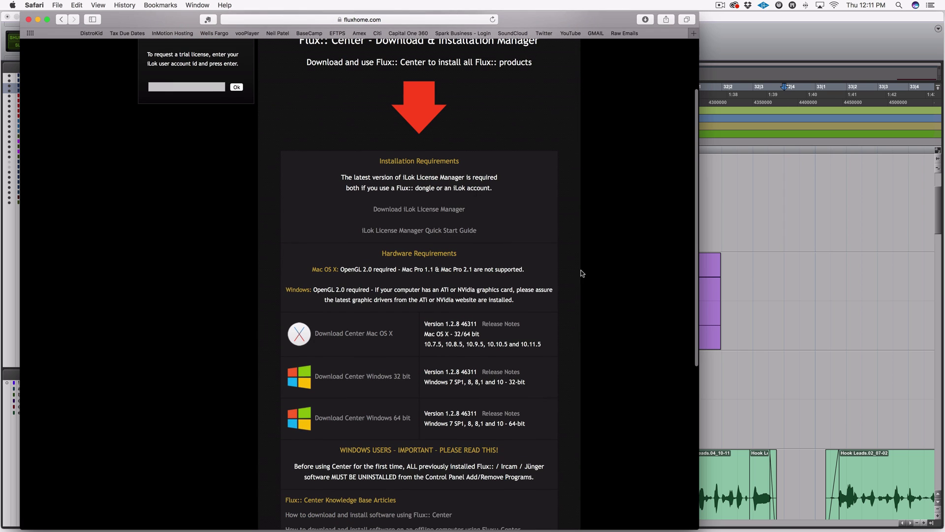
scroll(582, 274, "down", 2)
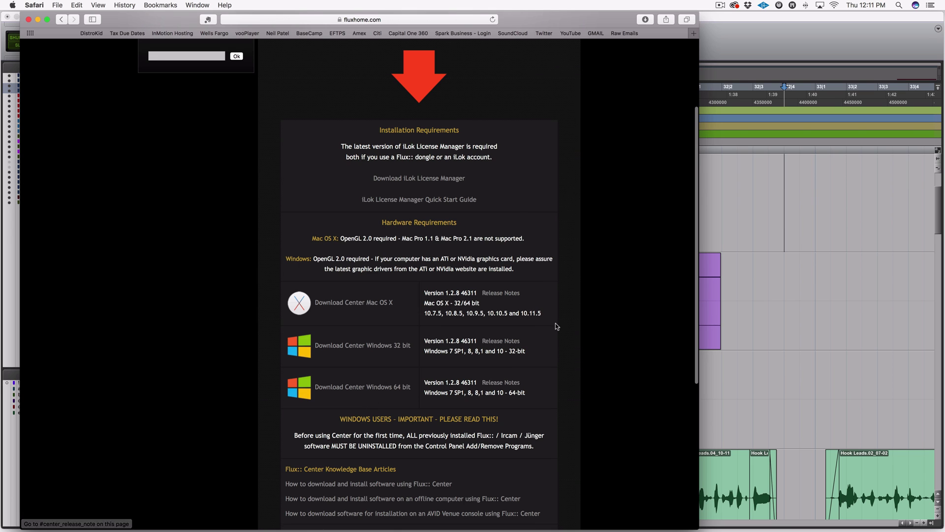
scroll(555, 326, "up", 5)
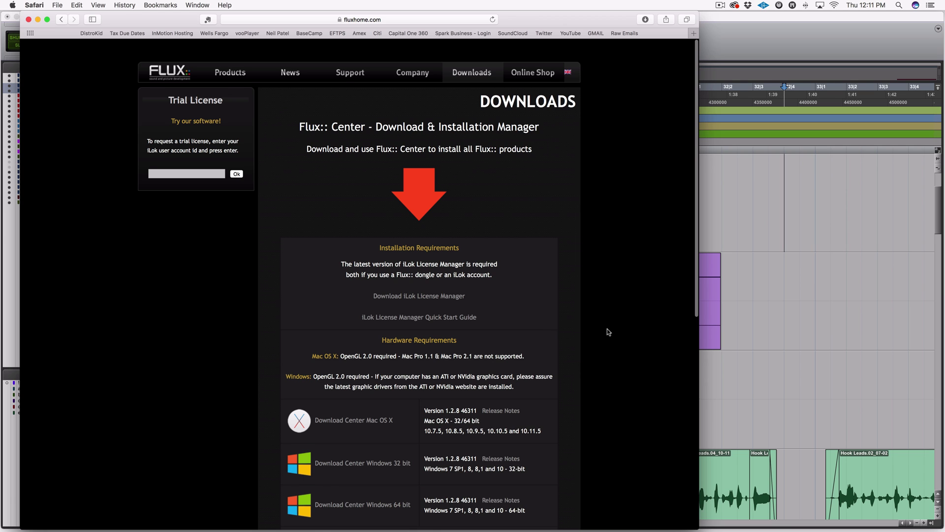
scroll(607, 328, "down", 1)
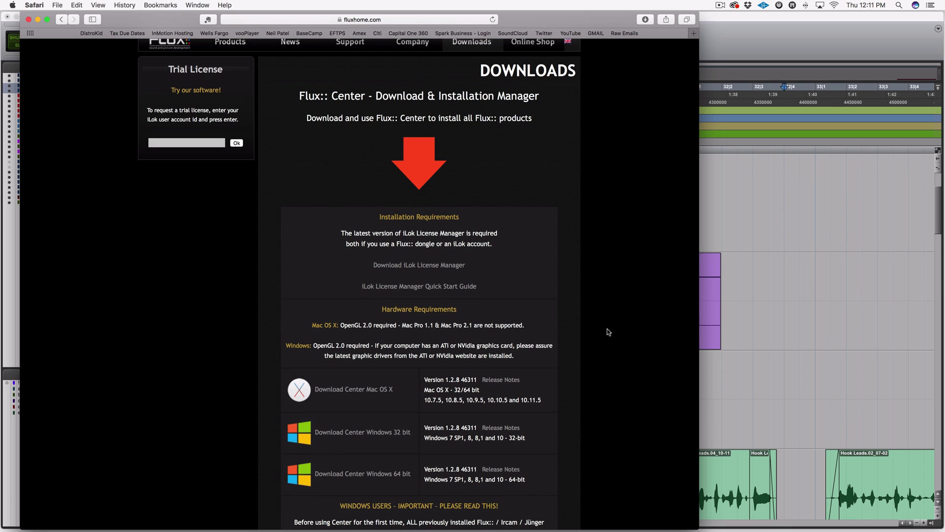
- Return to Pro Tools and examine the waveform of the first BAM BAM SSO clip on Audio 2 at 31|1|000
left_click(737, 266)
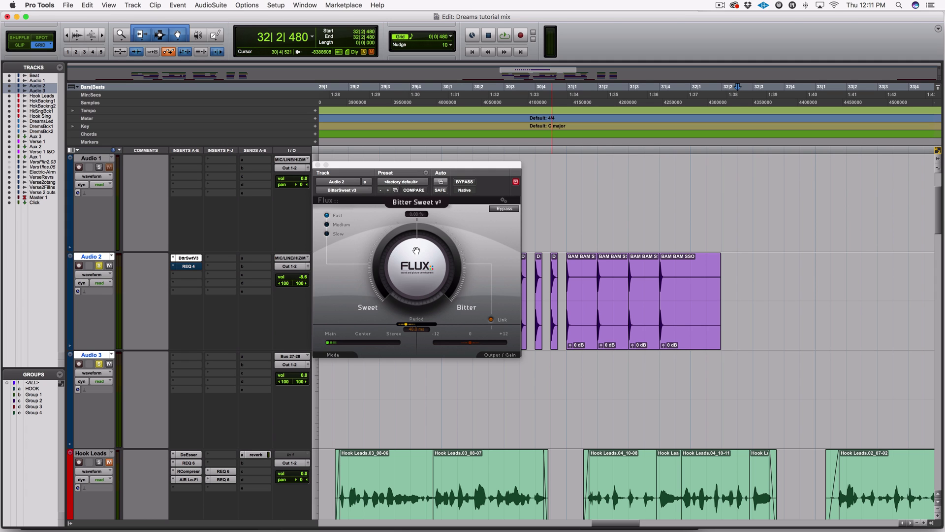
mouse_move(381, 167)
left_mouse_down()
mouse_move(411, 169)
mouse_move(382, 168)
left_mouse_up()
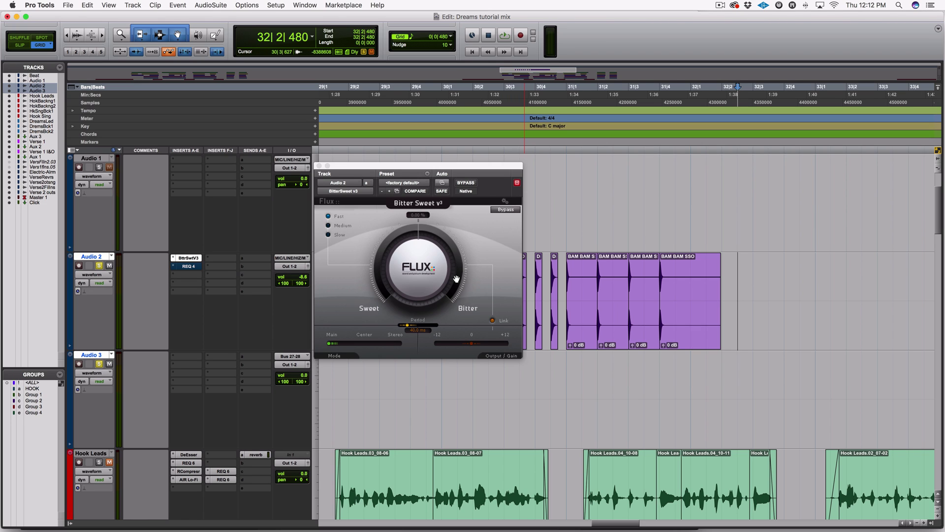
left_click(538, 369)
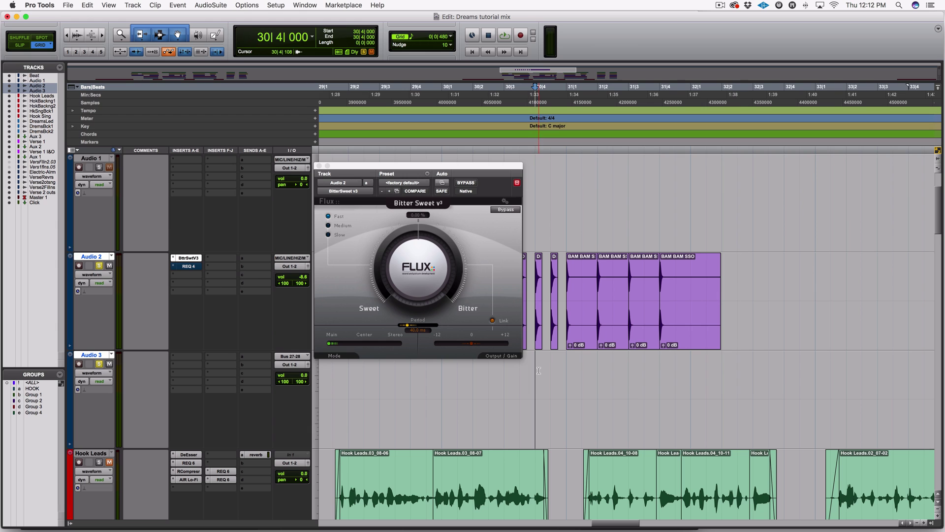
key("super+bracketright")
left_click(613, 366)
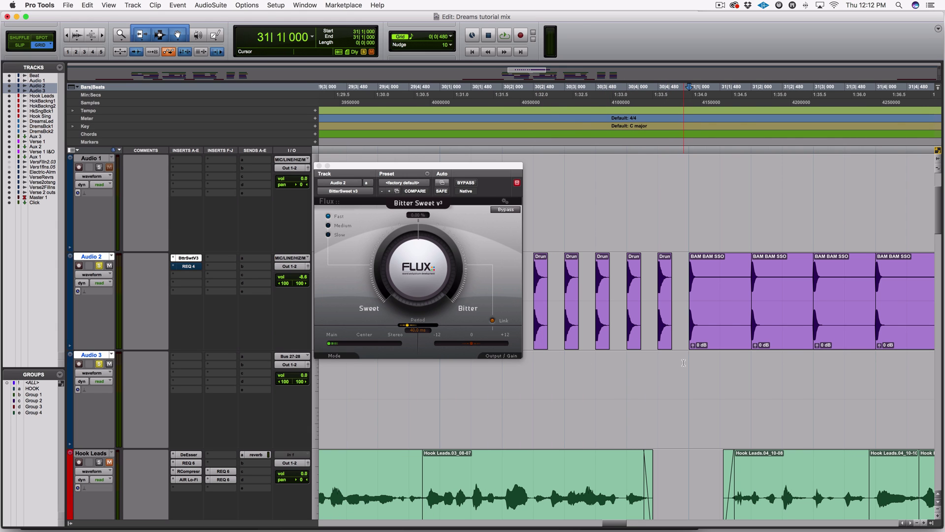
key("super+bracketright")
key("super+bracketright")
key("super+bracketright")
key("super+bracketright")
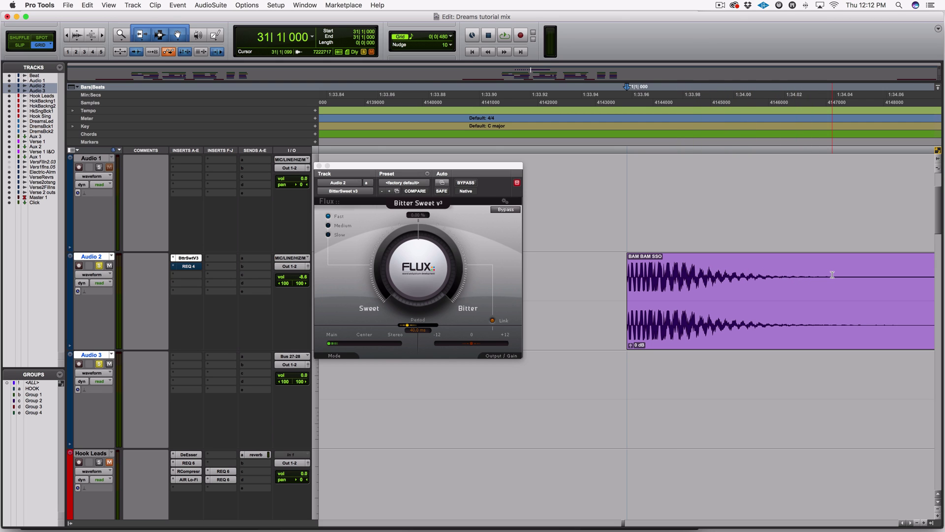
- Examine the waveform of the Drum Drum SSO clip on Audio 2 at 30|4|480
scroll(811, 284, "down", 4)
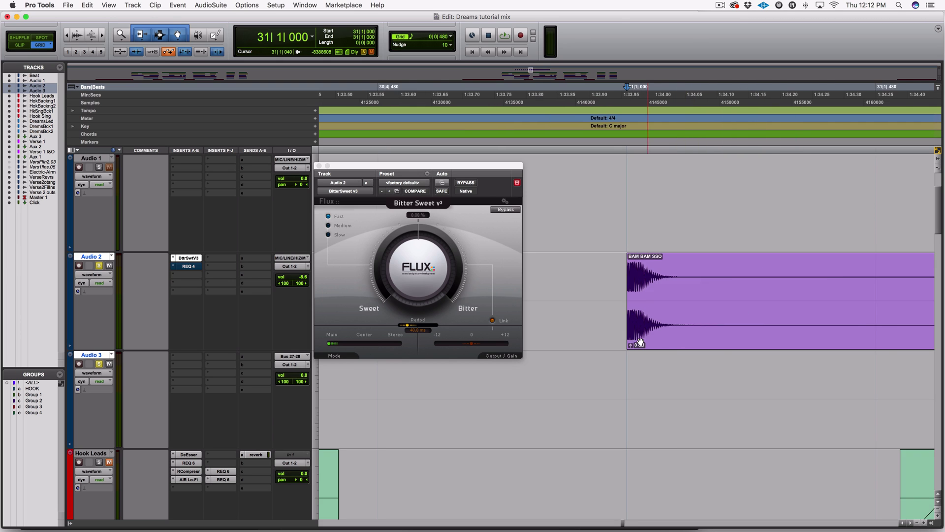
left_click(747, 361)
scroll(689, 335, "right", 5)
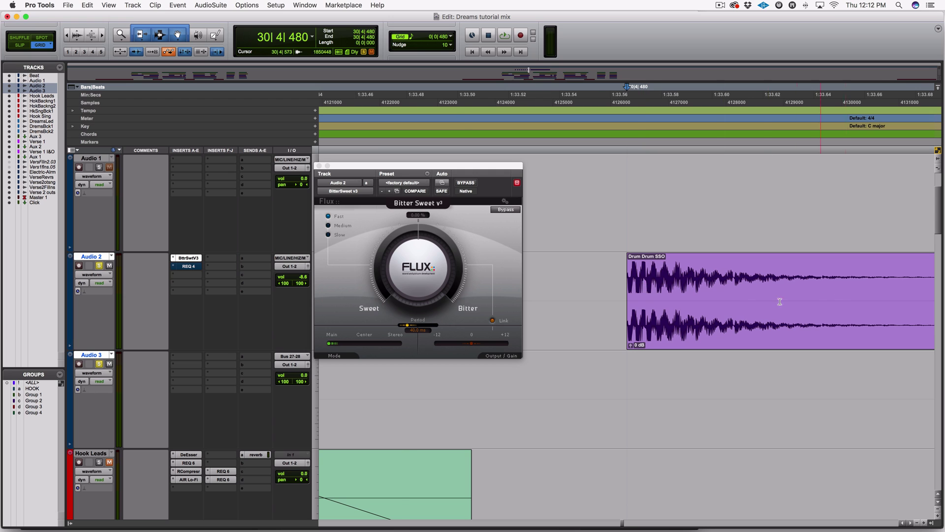
scroll(728, 311, "left", 2)
scroll(729, 311, "down", 6)
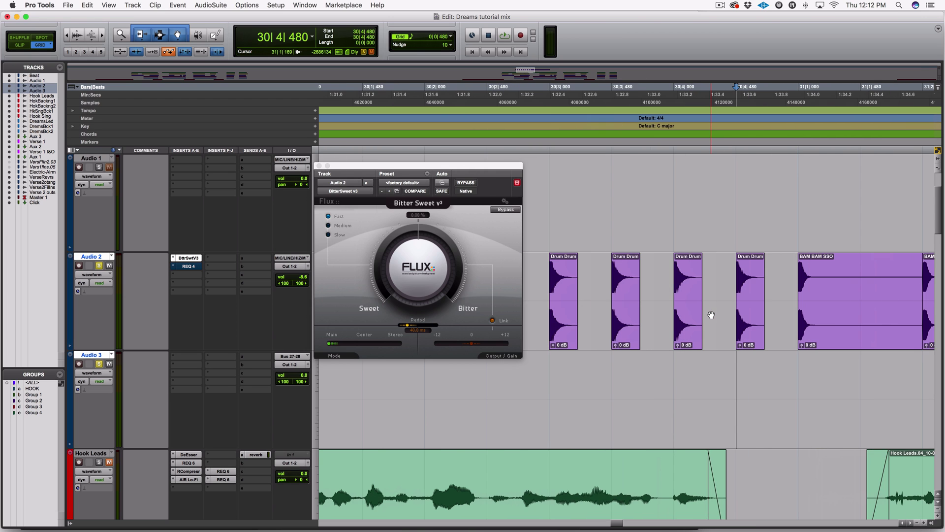
- Move the Bitter Sweet v3 plugin window higher to uncover more of the Audio 2 drum clips in bar 30
scroll(710, 314, "down", 2)
left_click_drag(505, 182, 502, 170)
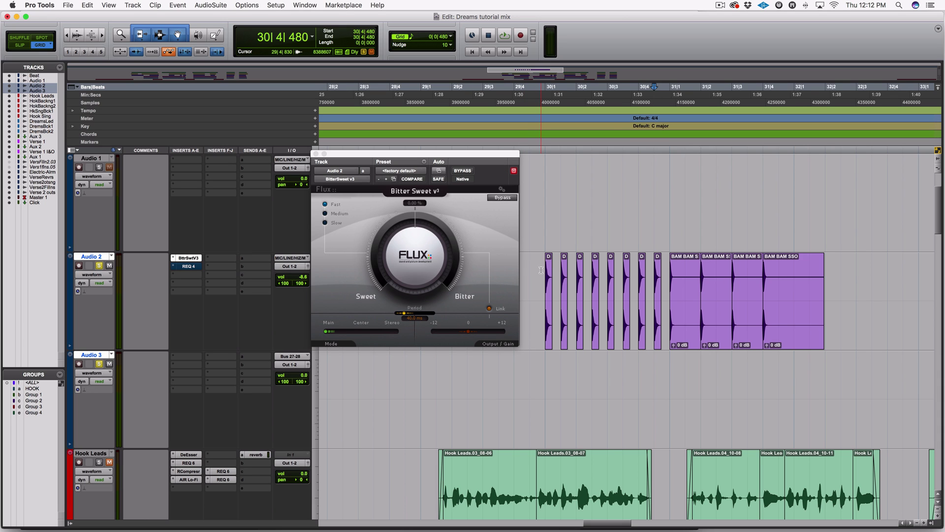
scroll(544, 266, "up", 1)
scroll(545, 267, "left", 2)
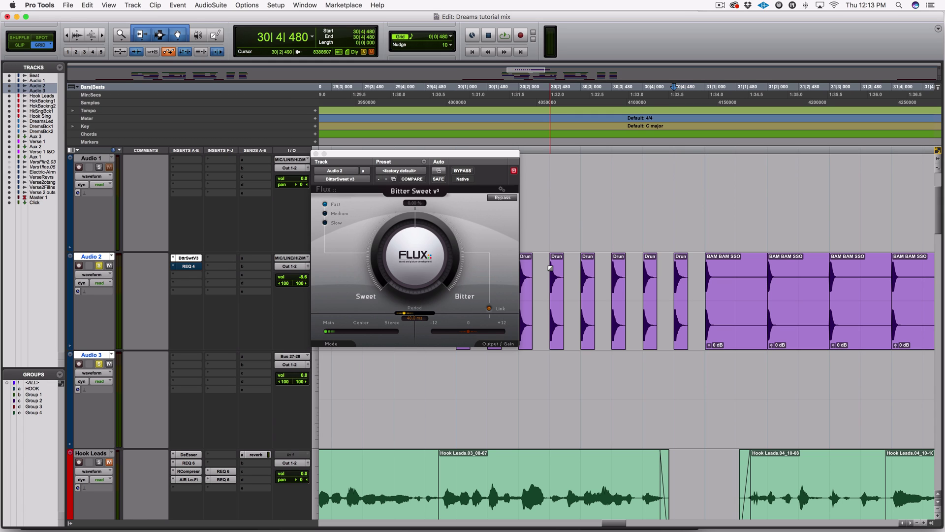
left_click_drag(483, 155, 476, 135)
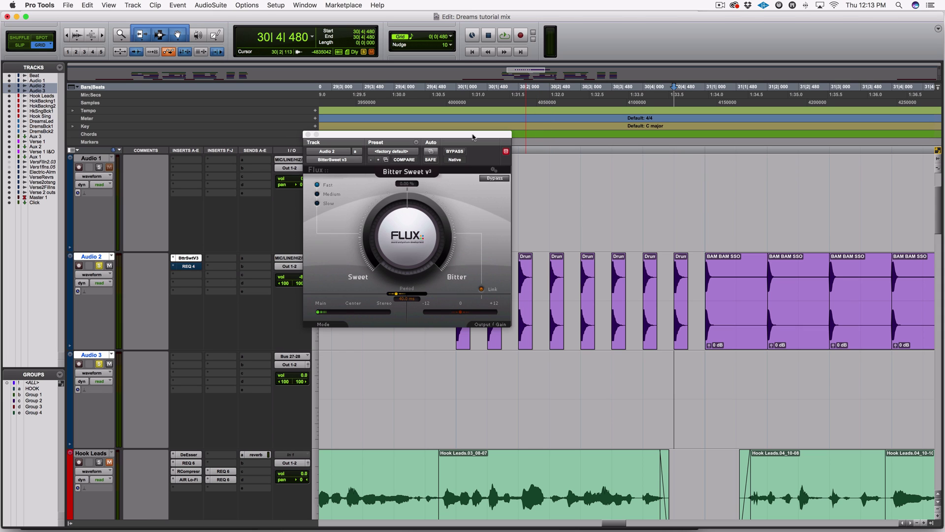
- Select bar 30 from 30|1|000 to 31|1|000 across Audio 2 and Audio 3 and play it with Bitter Sweet at 0%
left_click_drag(456, 360, 698, 346)
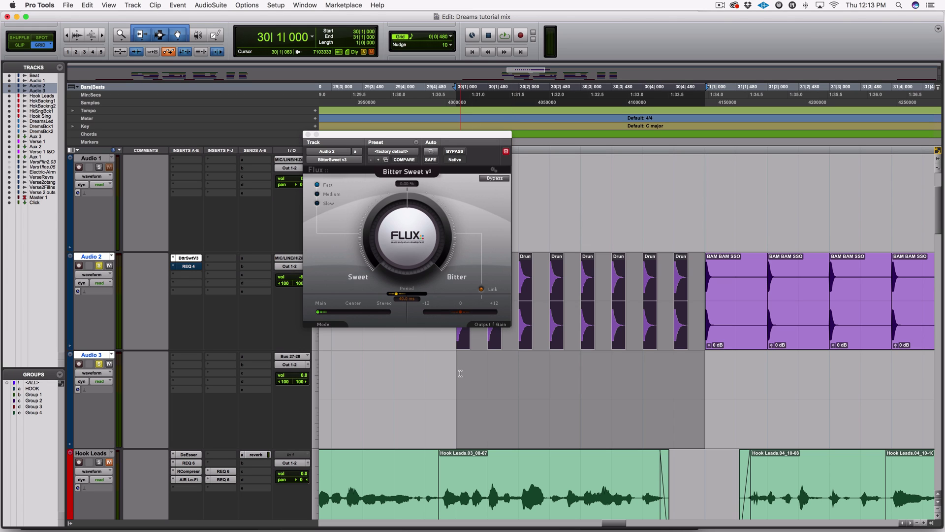
key("space")
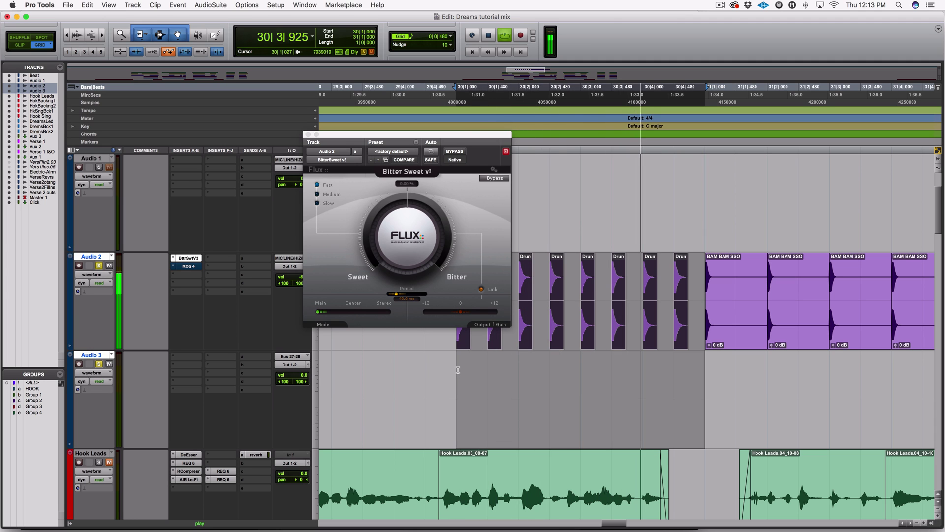
key("space")
- Loop bar 30 while turning the Bitter Sweet v3 knob nearly all the way towards Sweet
left_click_drag(457, 370, 701, 360)
key("n")
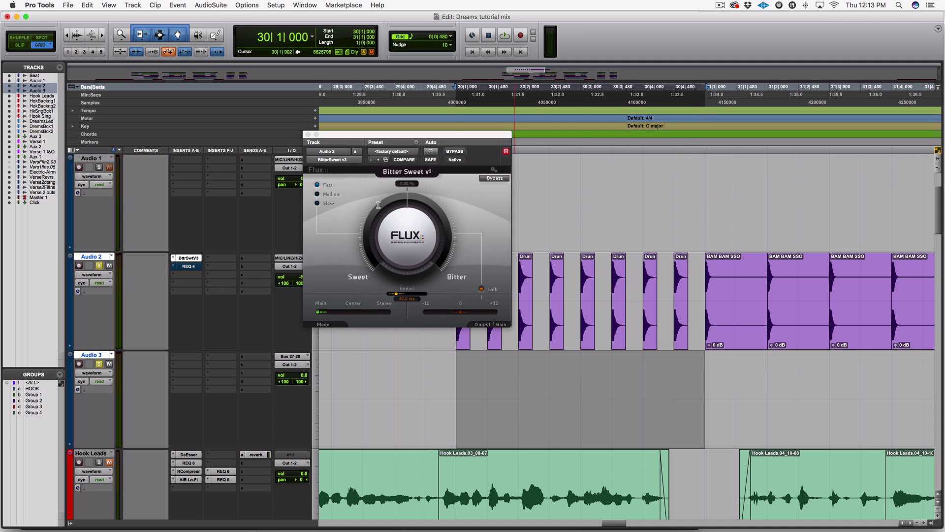
key("space")
left_click_drag(409, 244, 396, 334)
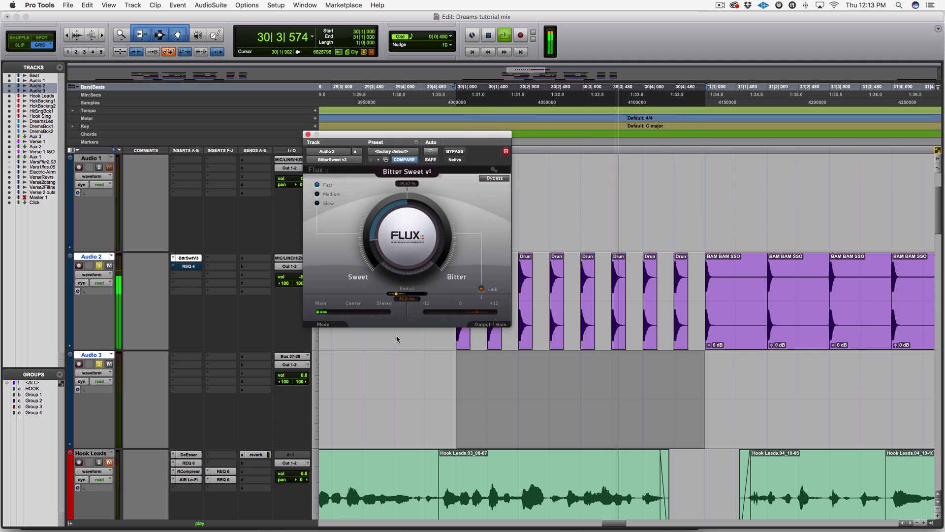
left_click_drag(406, 234, 406, 283)
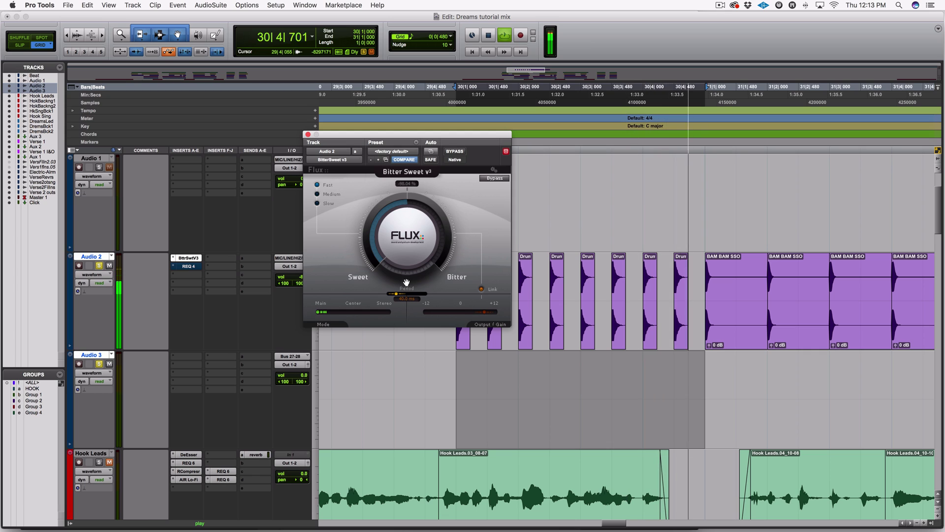
key("space")
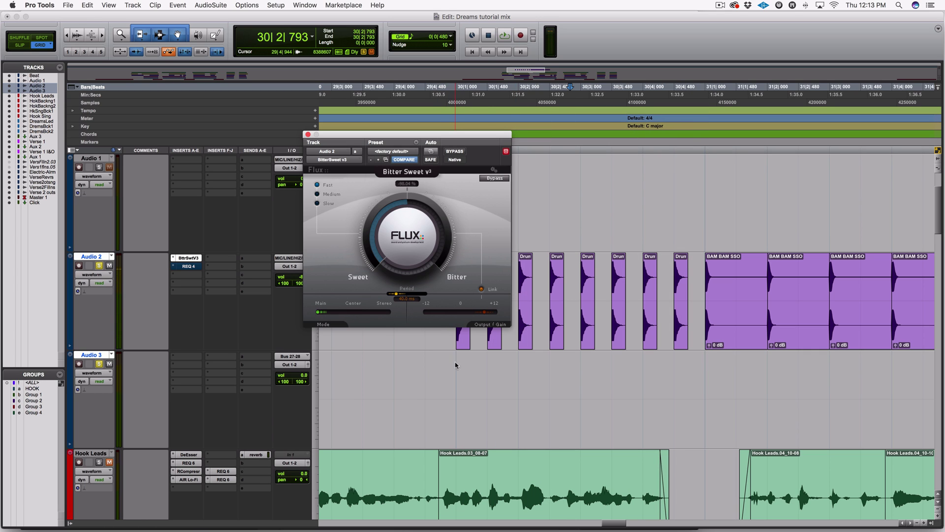
- Loop bar 30 and compare the drums with Bitter Sweet v3 bypassed and active at the Sweet setting
left_click_drag(458, 374, 697, 362)
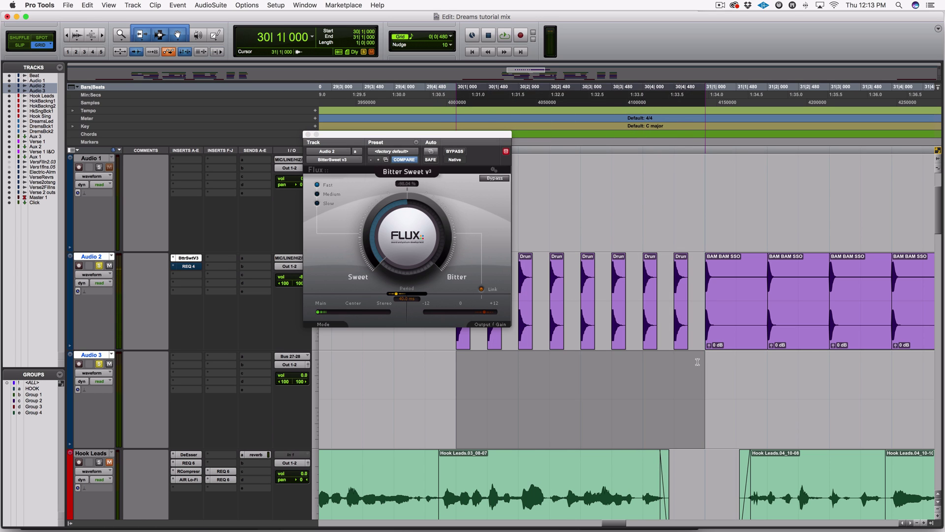
left_click(454, 152)
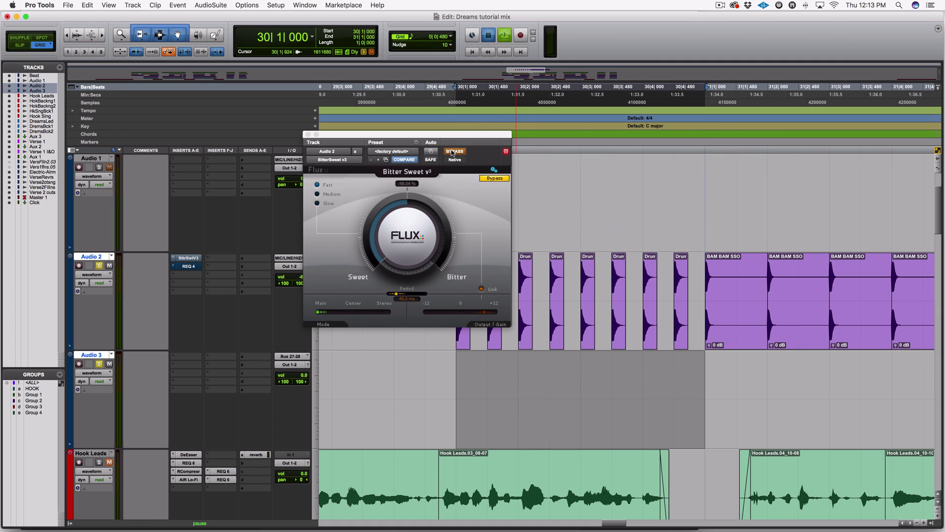
key("space")
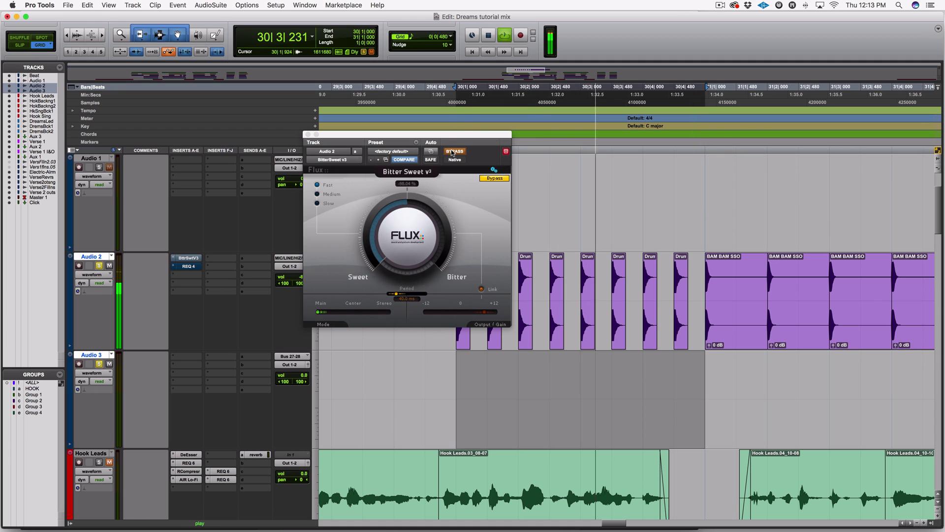
left_click(452, 152)
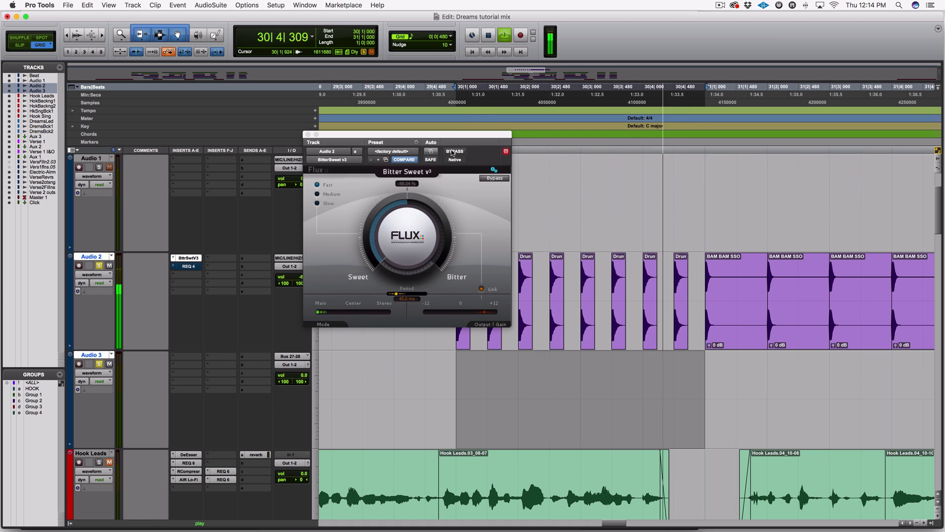
key("space")
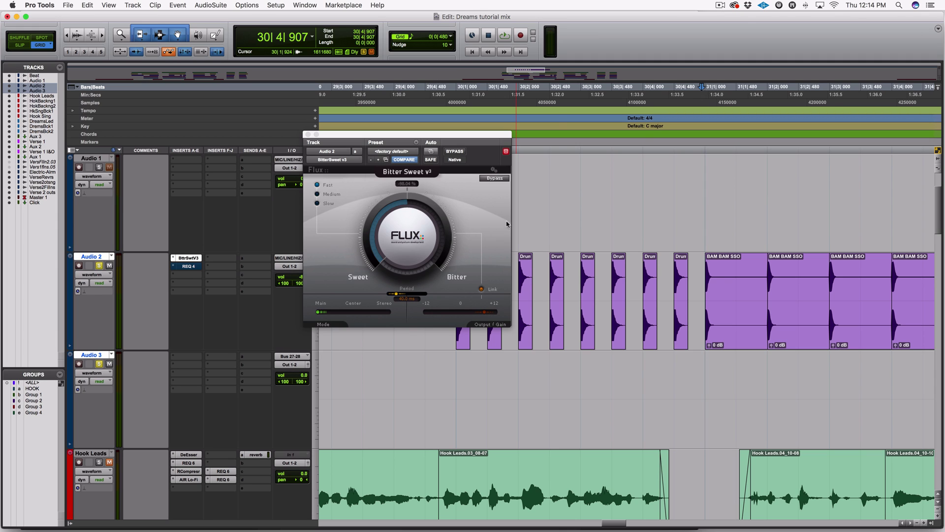
- Select the bar 30 drum clips on Audio 2, reset the Bitter Sweet v3 knob to 0% and start looped playback
left_click(710, 278)
left_click_drag(697, 278, 456, 278)
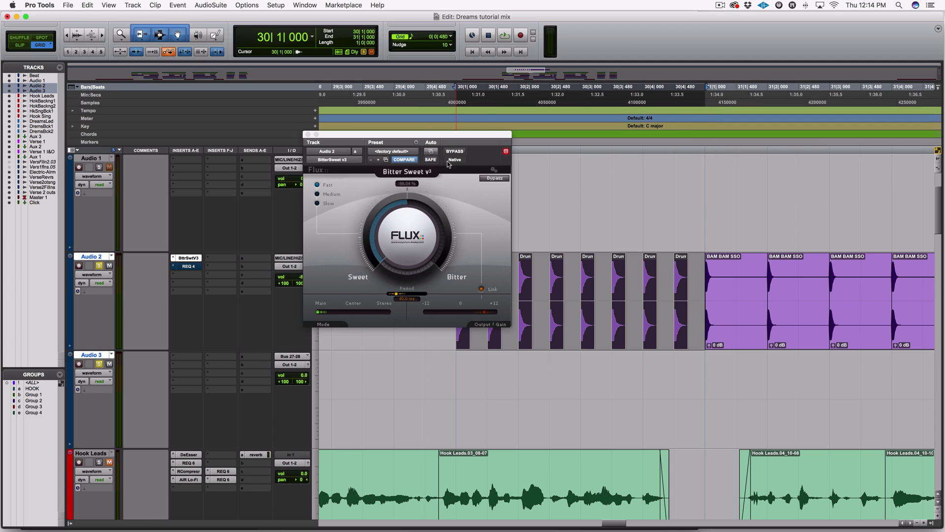
left_click(407, 233, "alt")
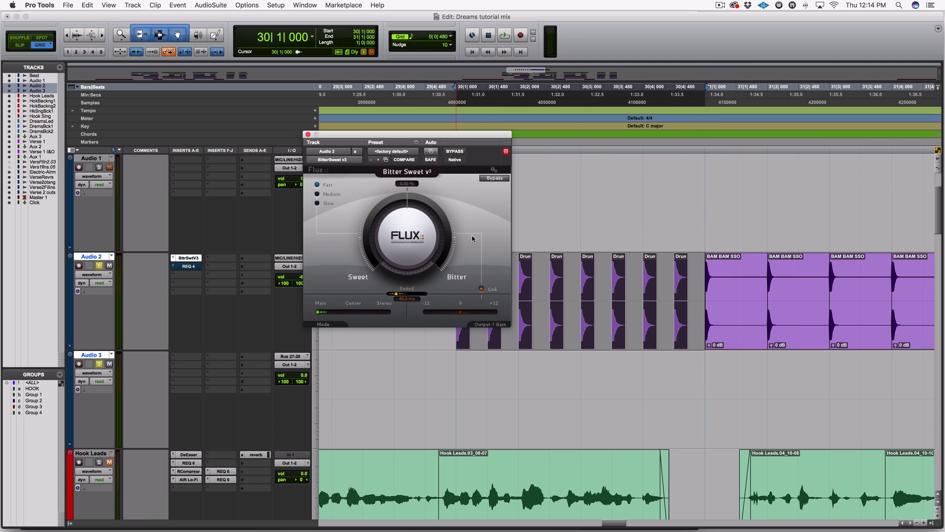
key("space")
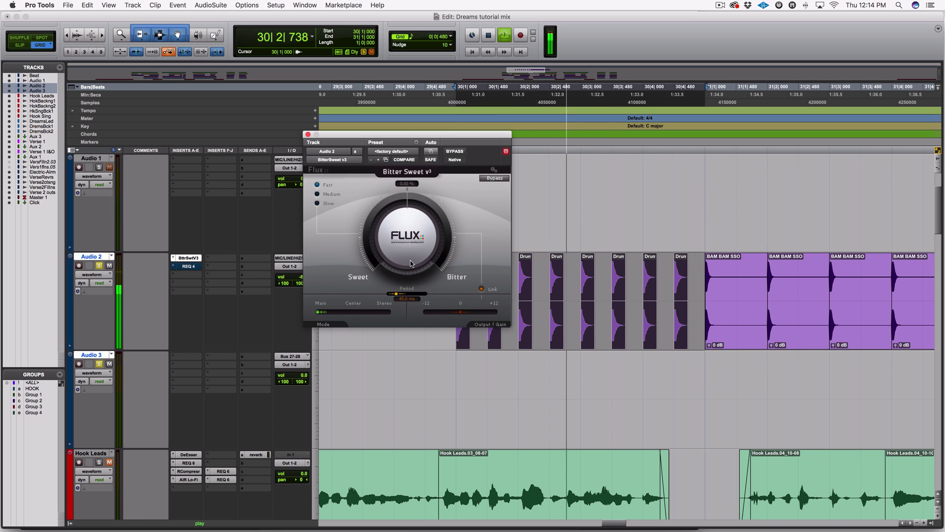
- Turn the Bitter Sweet v3 knob towards Bitter to about 94% and compare the loop with the plugin bypassed and active
left_click_drag(410, 263, 392, 59)
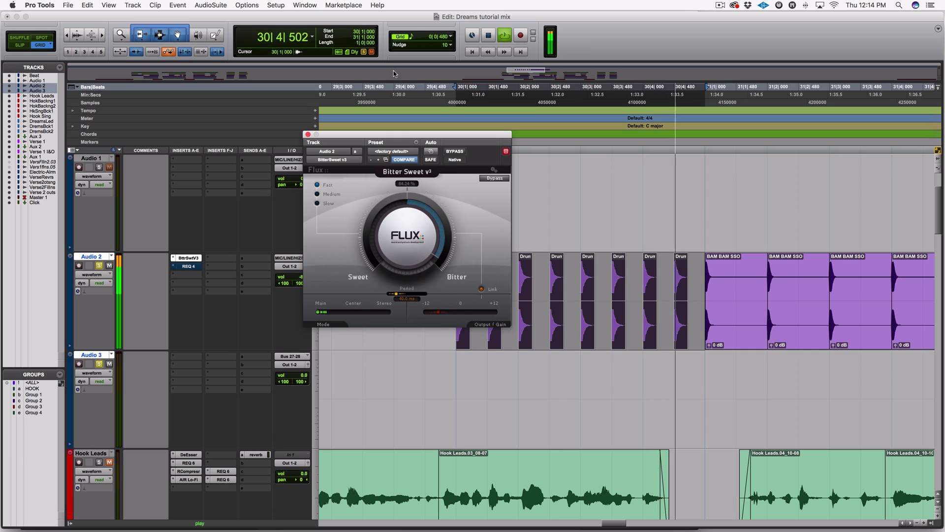
left_click(455, 151)
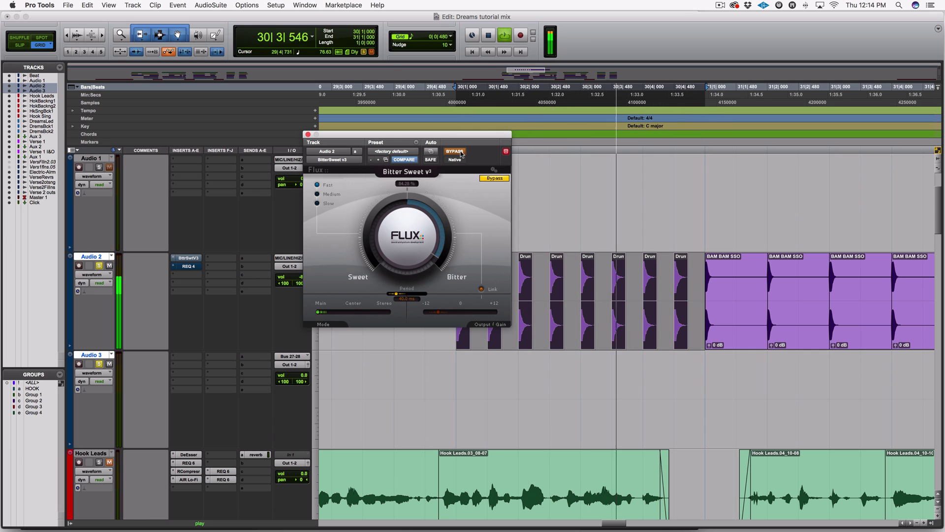
left_click(455, 151)
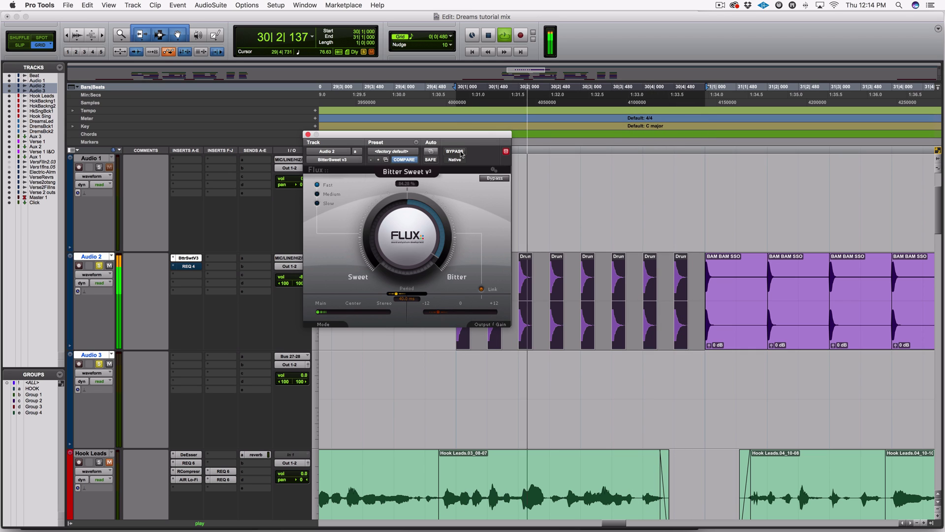
key("space")
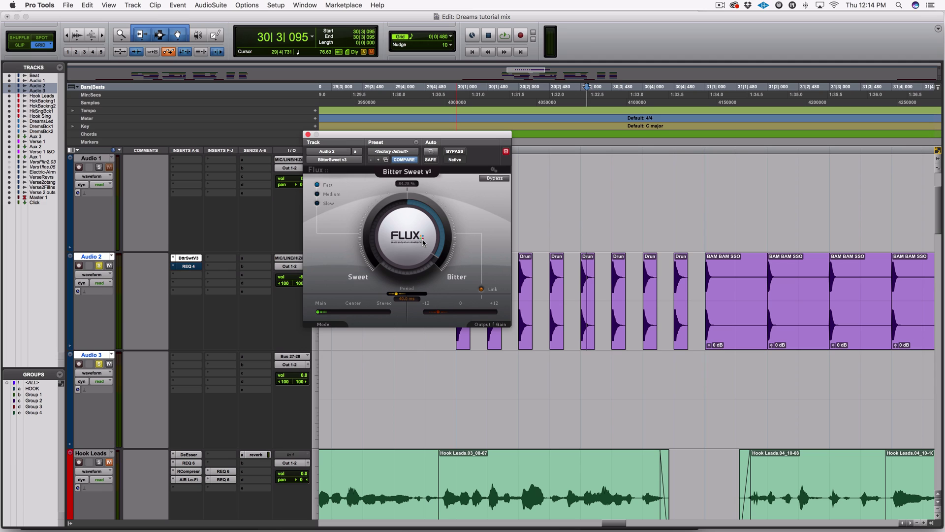
- Turn the Bitter Sweet v3 knob fully to Sweet at -100% and select the first half of bar 30 on Audio 3
left_click_drag(407, 226, 418, 346)
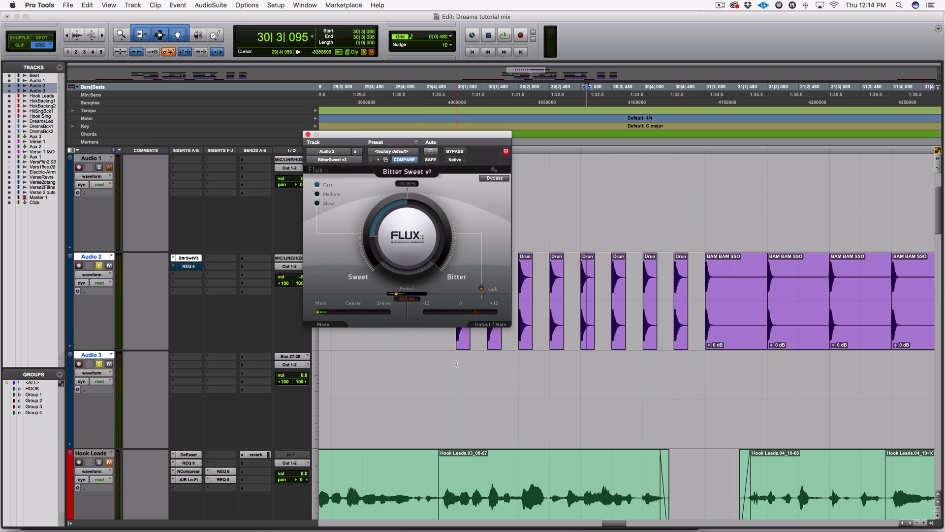
left_click_drag(456, 374, 693, 375)
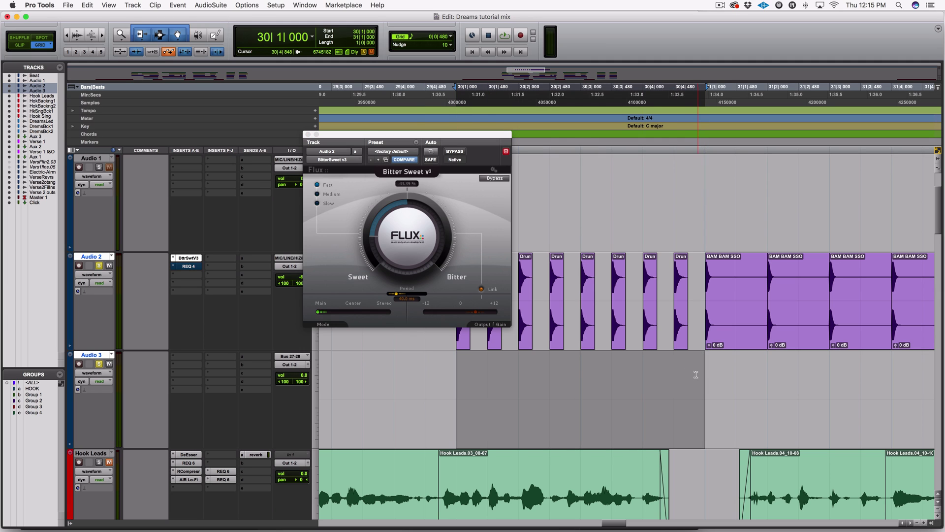
left_click_drag(418, 245, 493, 336)
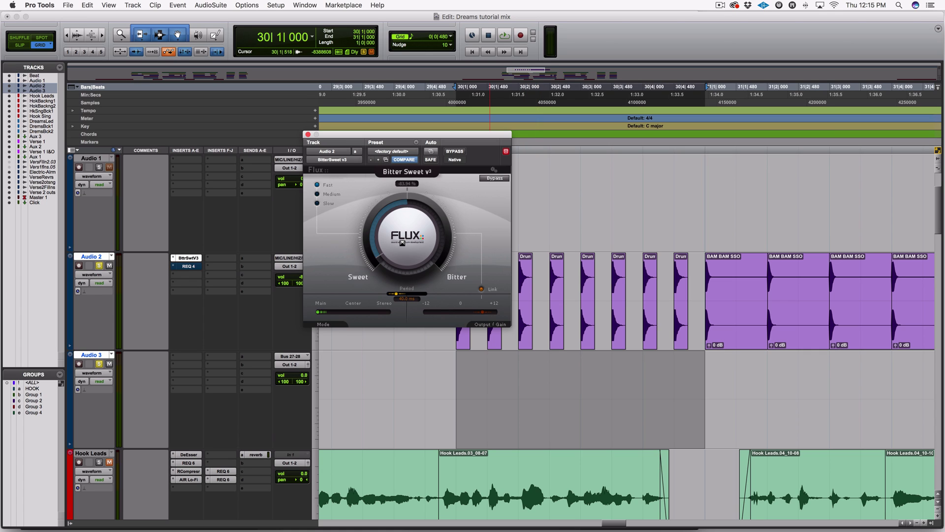
left_click_drag(397, 240, 394, 245)
left_click(461, 368)
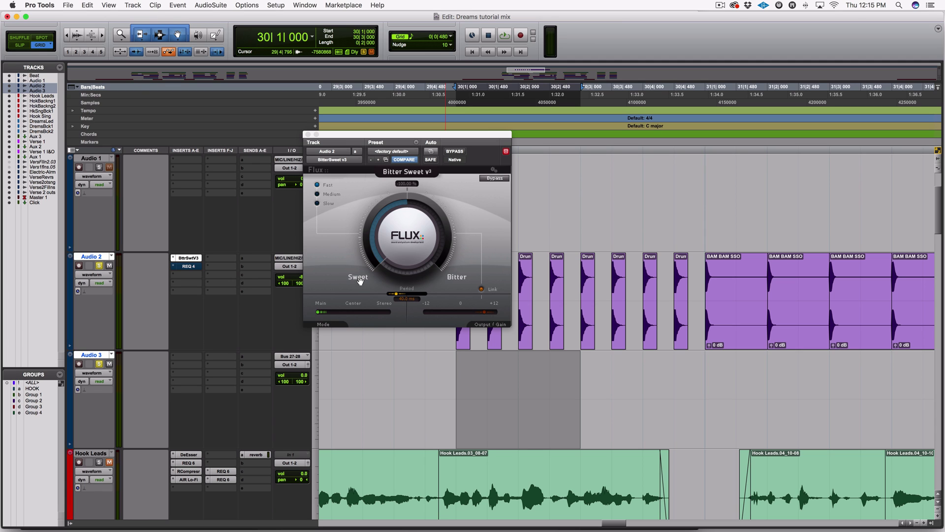
- Route the output of the Audio 2 track to Bus 27-28
left_click(289, 266)
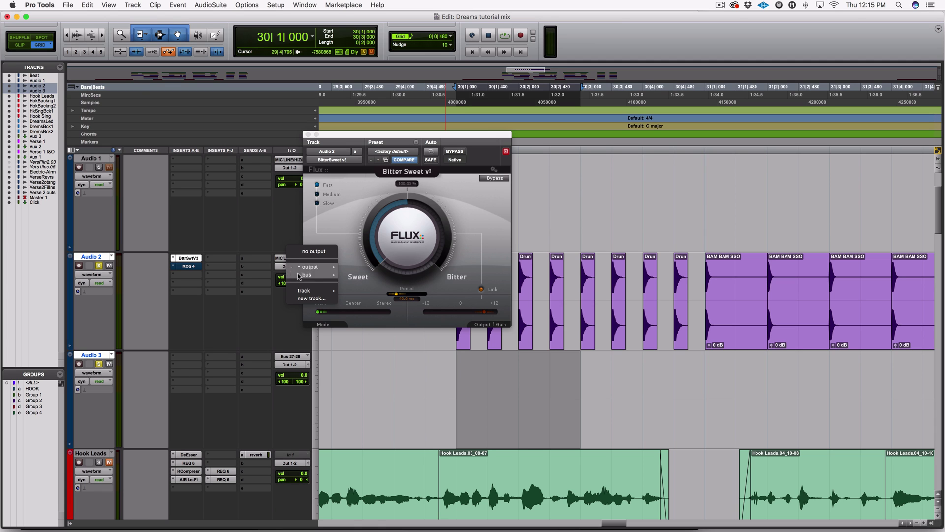
mouse_move(310, 275)
left_click(374, 458)
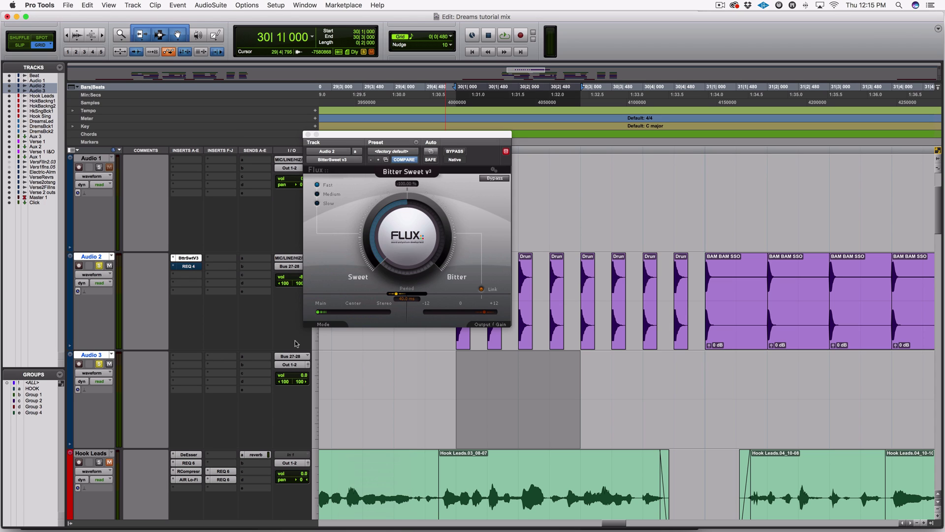
- Check that Audio 3 takes its input from Bus 27-28, then arm it and record the Sweet drums over the selection
left_click(289, 357)
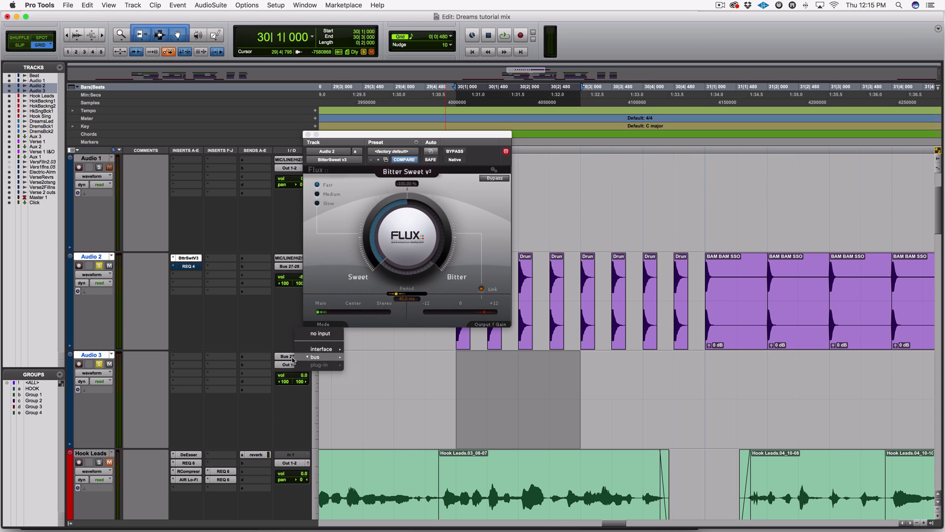
left_click(296, 360)
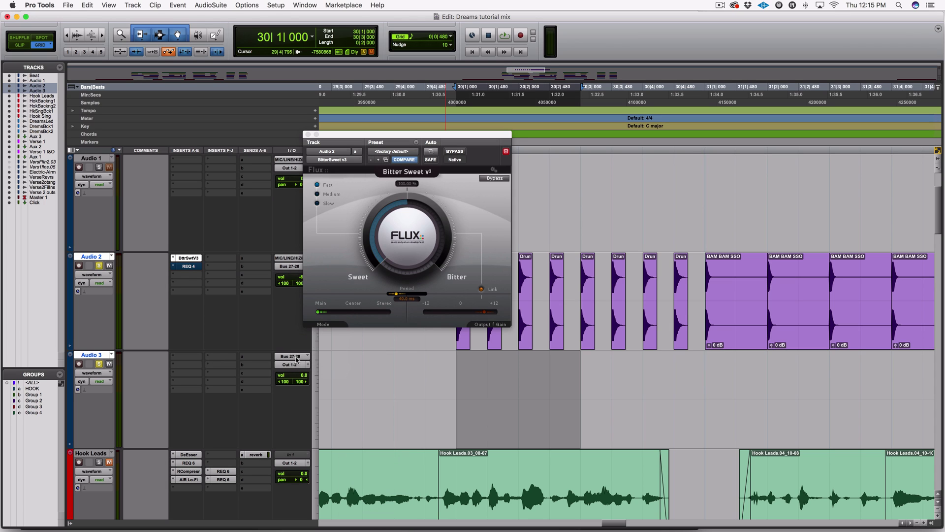
left_click(80, 365)
key("super+space")
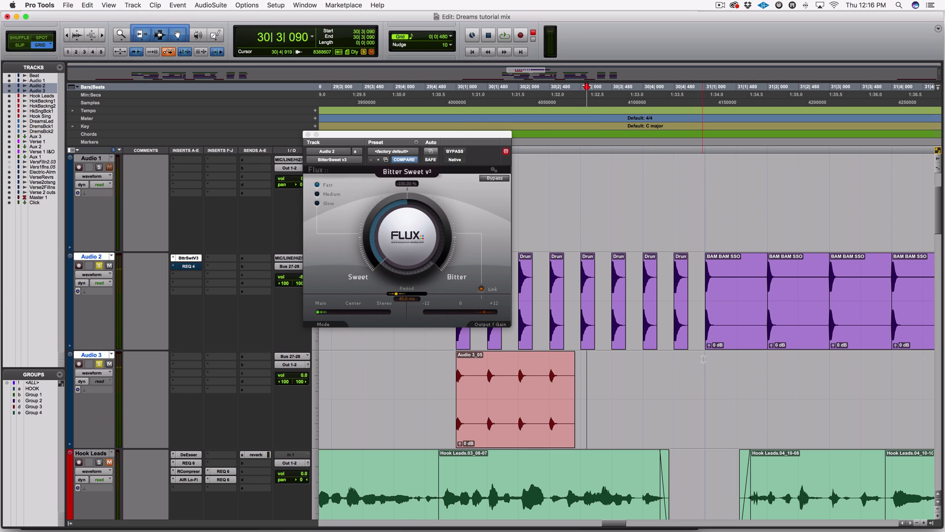
- Record the second half of bar 30 onto Audio 3 with the Bitter Sweet v3 knob at 100% Bitter
left_click_drag(704, 359, 582, 370)
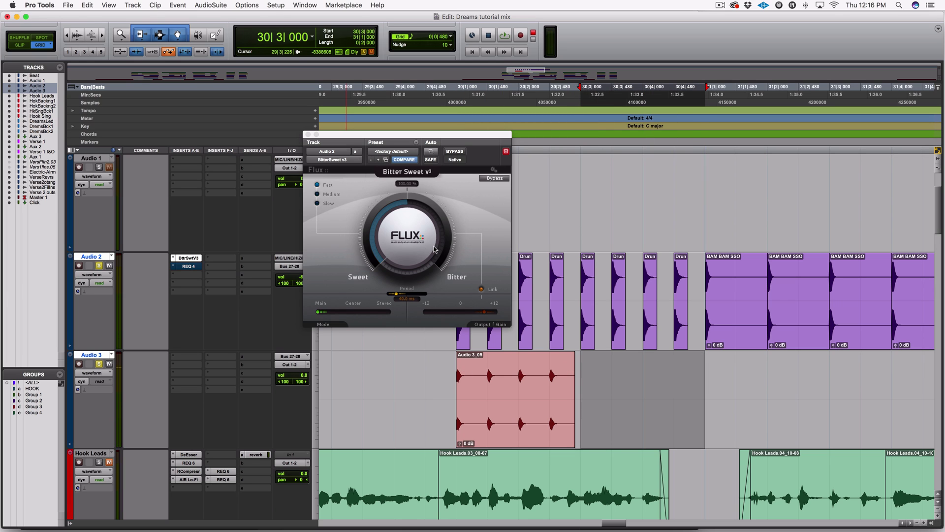
mouse_move(381, 258)
left_mouse_down()
mouse_move(408, 10)
mouse_move(405, 138)
mouse_move(386, 261)
left_mouse_up()
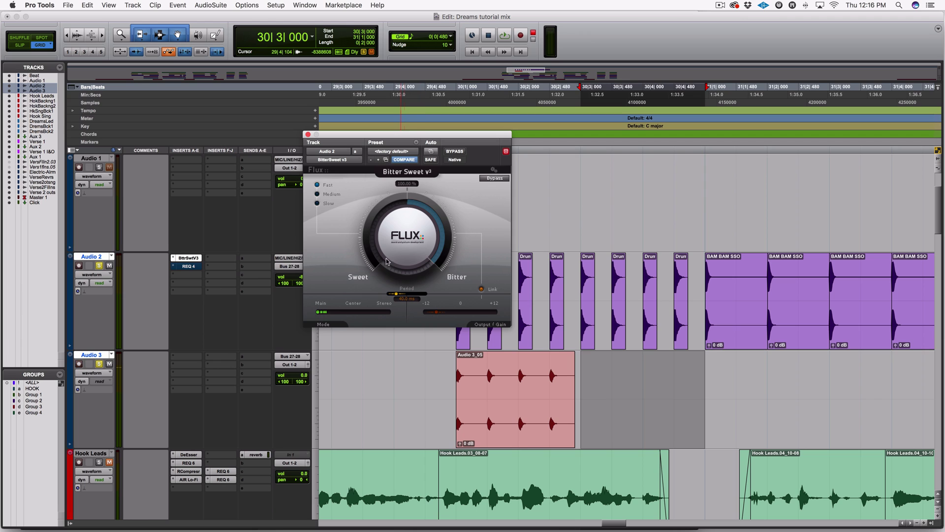
key("super+space")
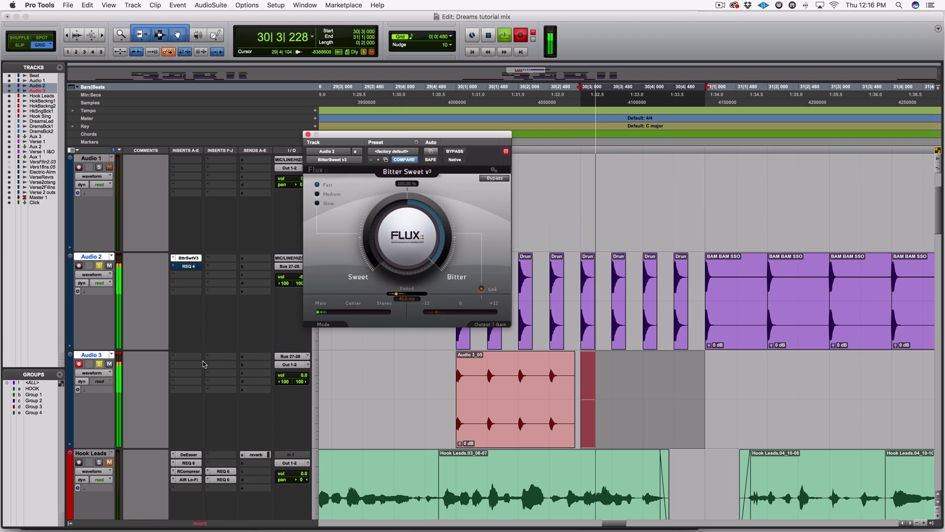
key("space")
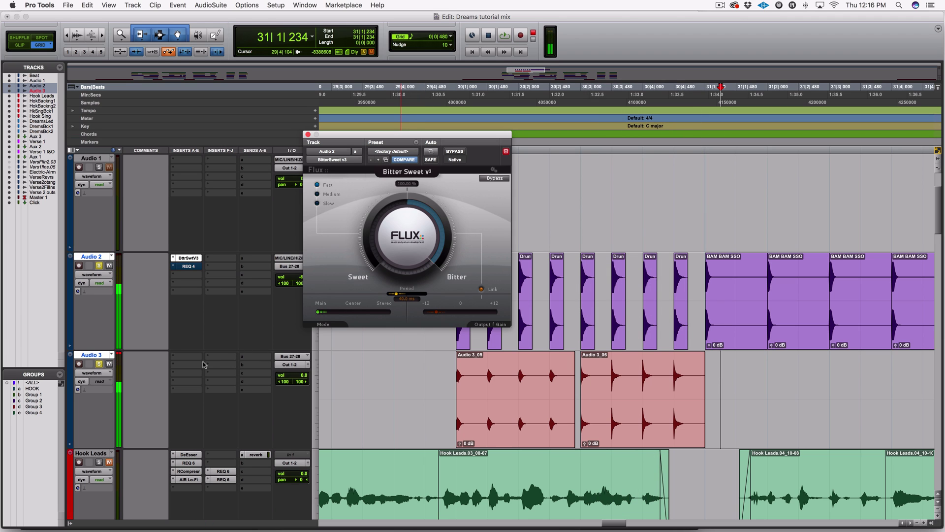
- Examine the transients of the Sweet and Bitter recordings on Audio 3 against the original drum clips on Audio 2
left_click(454, 390)
key("super+bracketright")
key("super+bracketright")
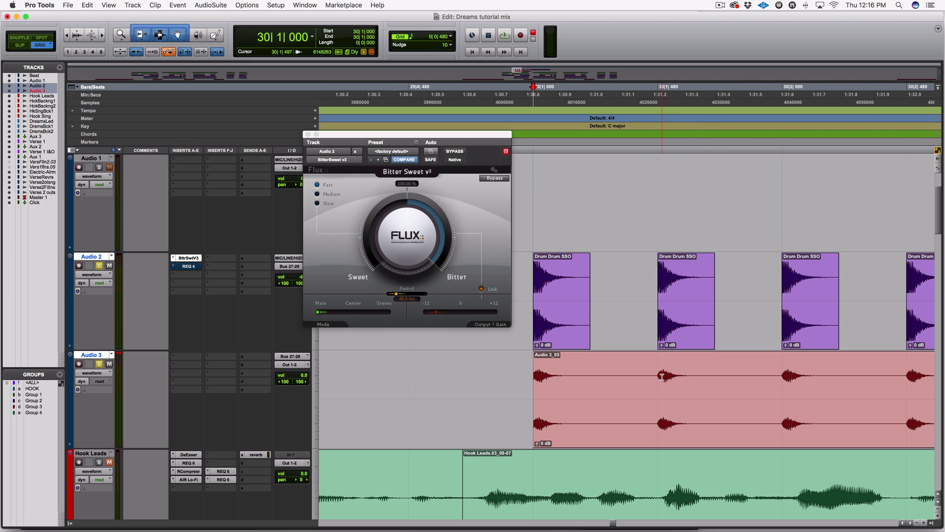
scroll(689, 377, "right", 10)
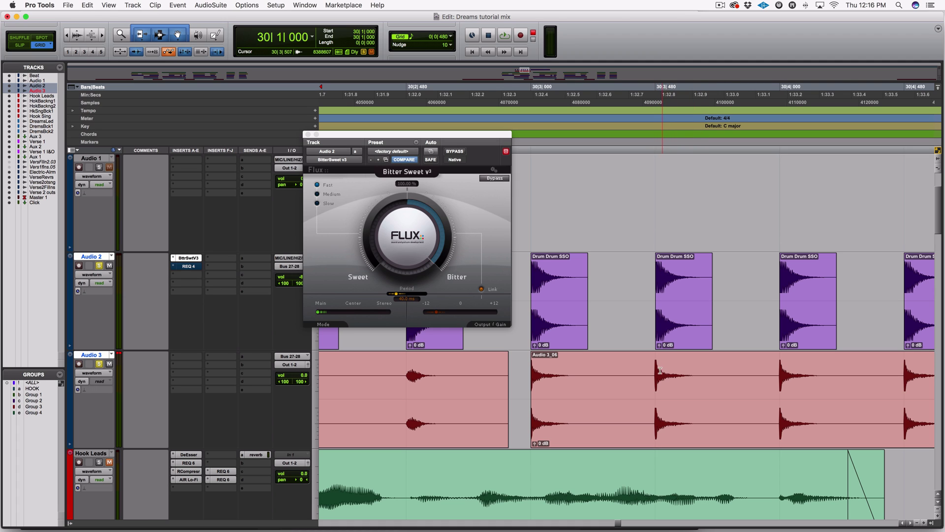
left_click(409, 383)
key("super+bracketleft")
key("super+bracketleft")
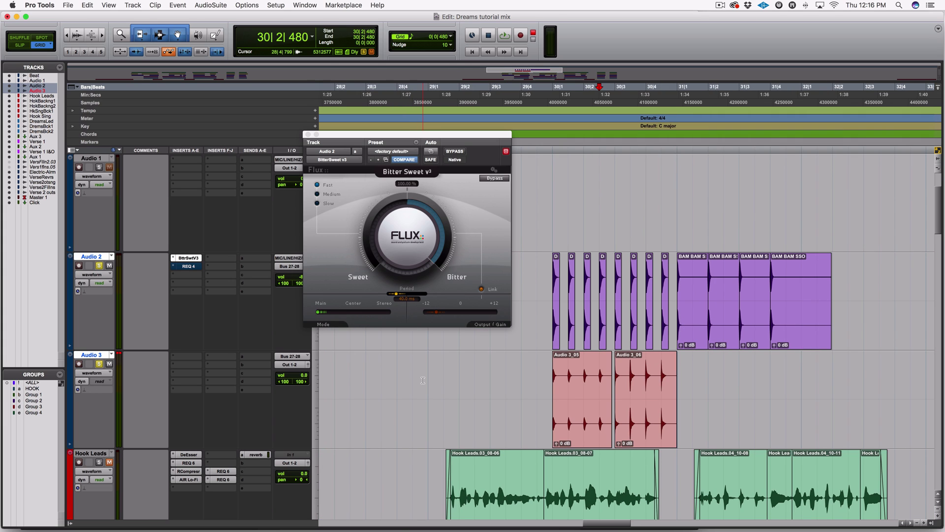